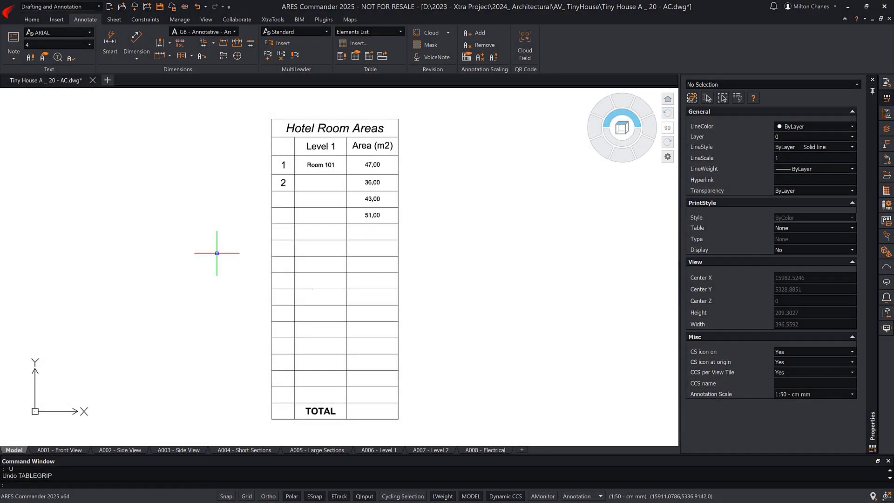
Number the Hotel Room Areas rows 1 to 15 by filling down from the 1 and 2 cells
left_click(278, 163)
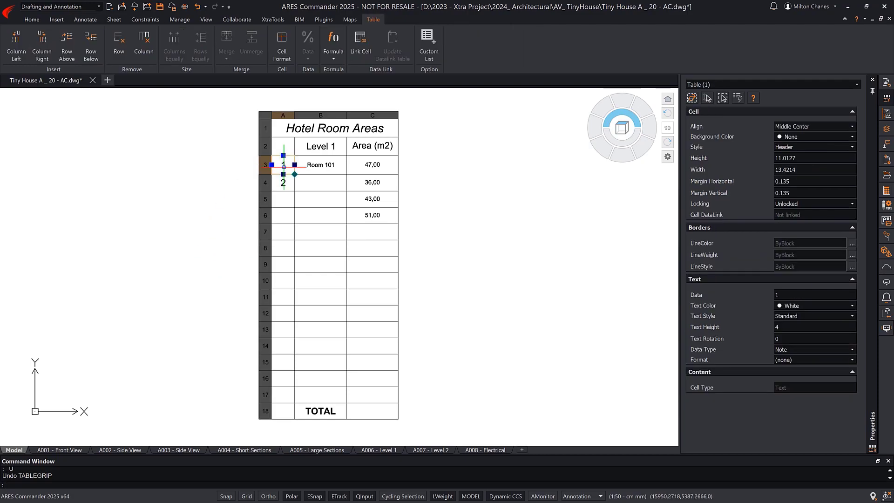
left_click(294, 173)
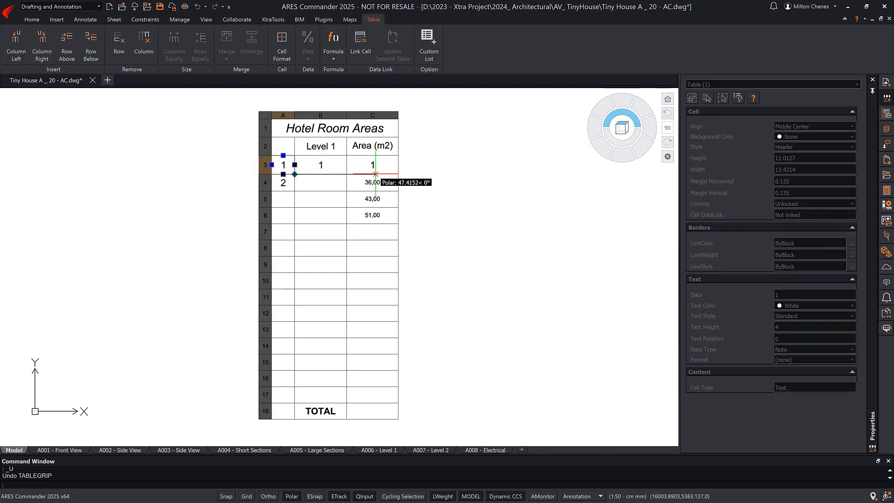
key("Escape")
key("Escape")
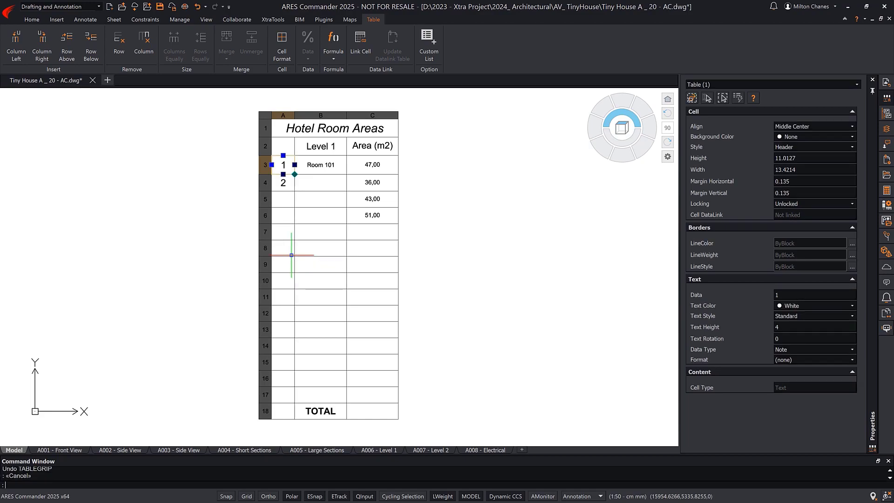
left_click(283, 182)
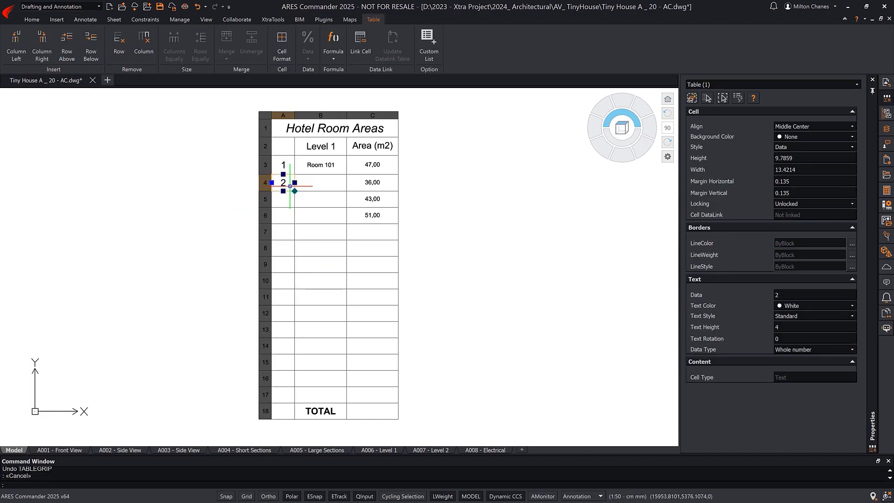
left_click(294, 191)
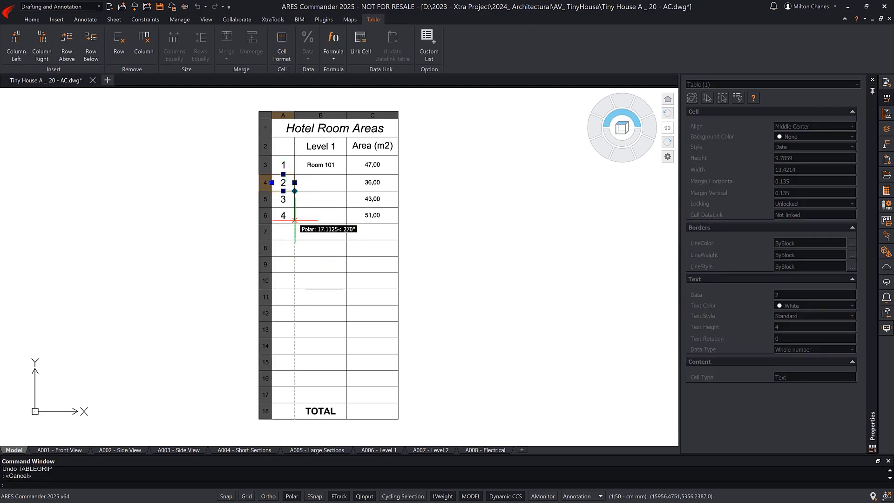
left_click(291, 395)
key("Escape")
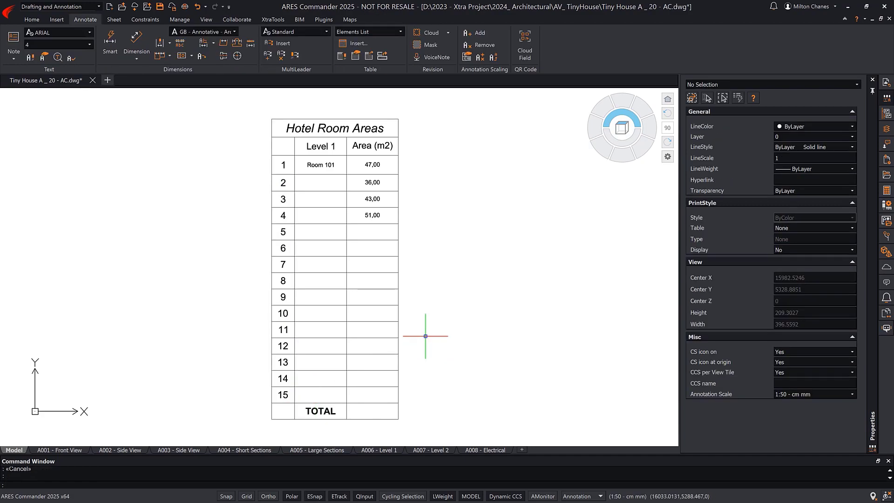
Fill the Level 1 column with Room 101 through Room 115
left_click(331, 166)
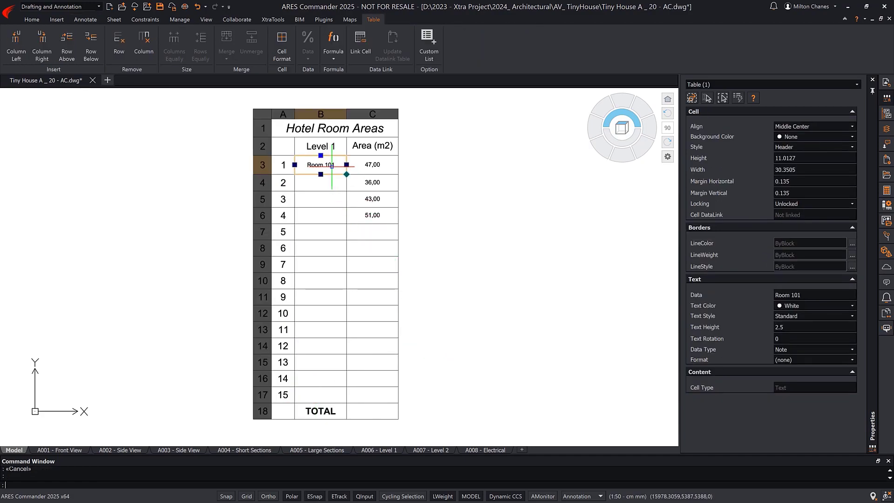
left_click(346, 174)
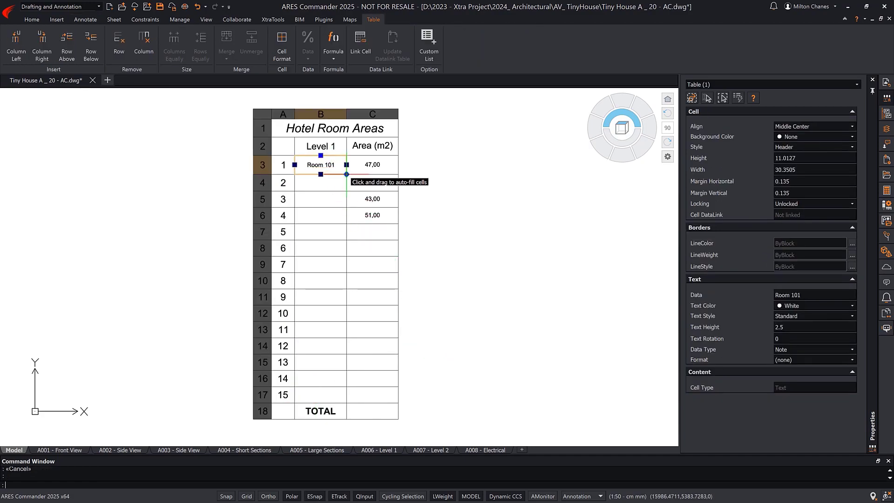
left_click(346, 402)
key("Escape")
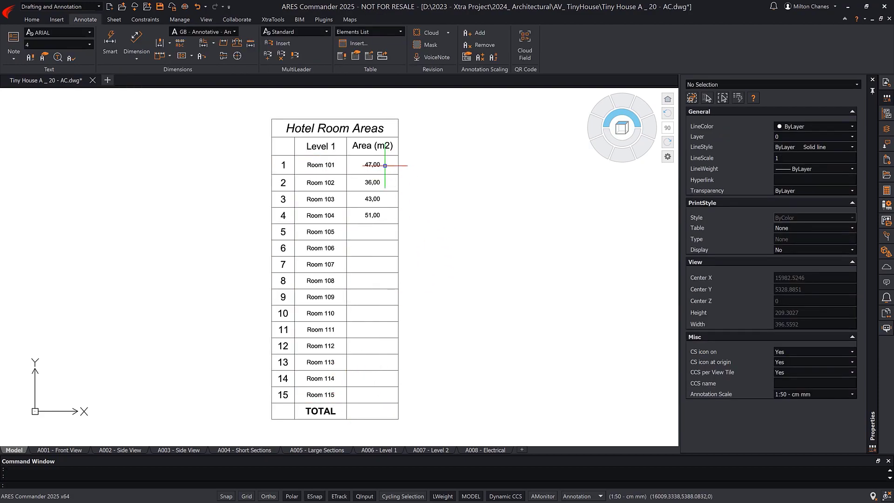
Repeat the area values 47,00, 36,00, 43,00, 51,00 from C3:C6 down to row 17
left_click_drag(385, 166, 382, 214)
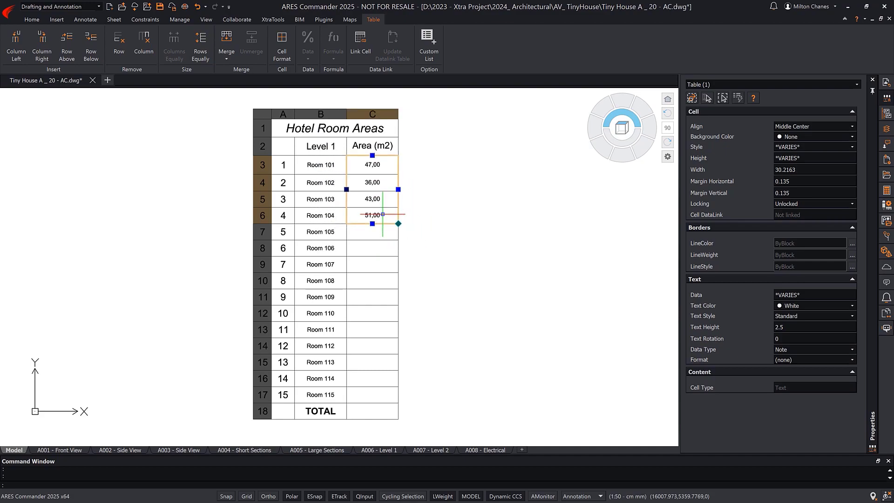
left_click_drag(398, 223, 399, 403)
key("Escape")
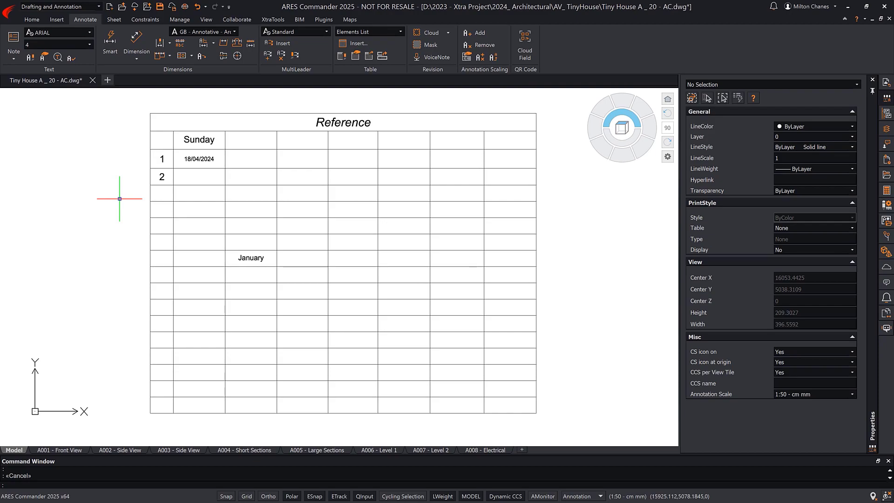
Fill consecutive dates from 18/04/2024 down to 02/05/2024 in the Reference table
left_click(199, 160)
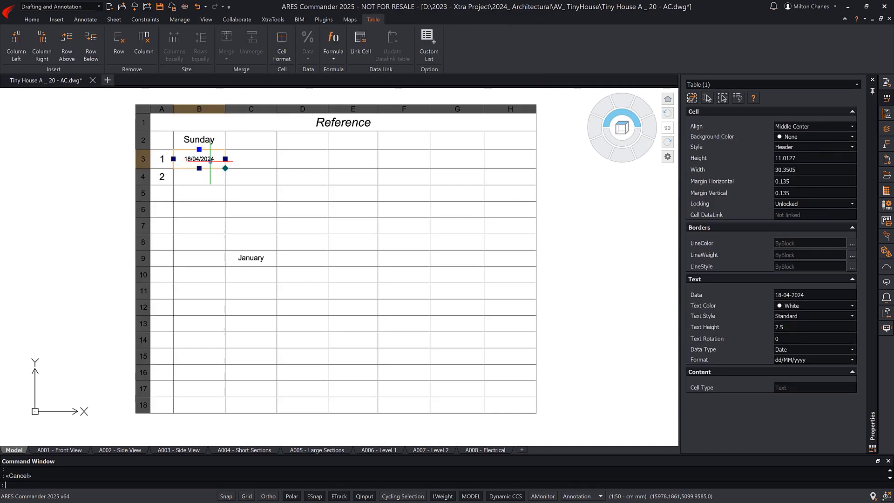
left_click(225, 168)
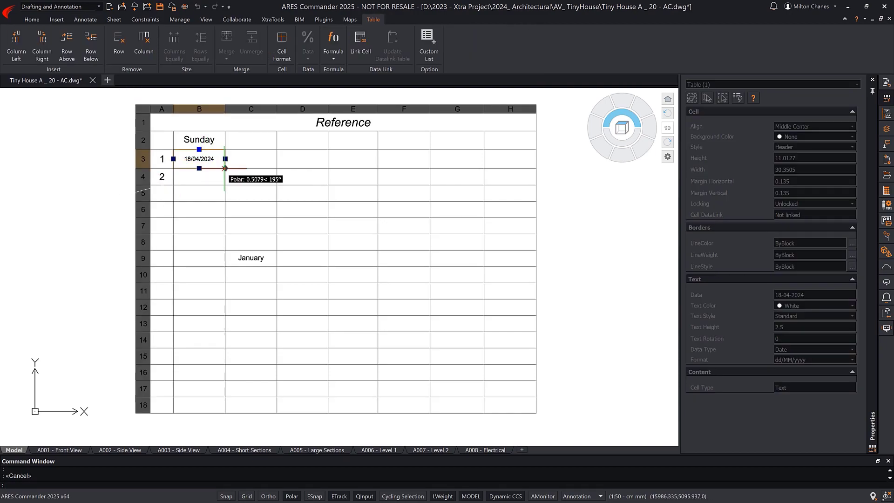
left_click(224, 389)
key("Escape")
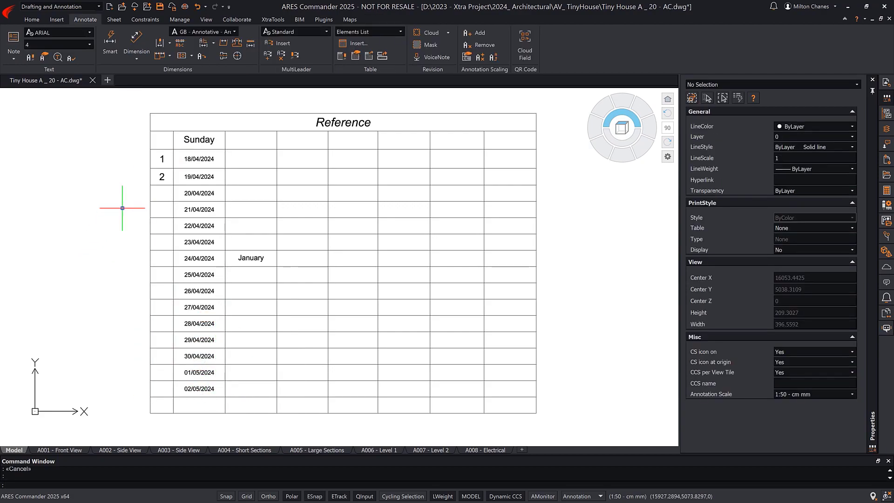
Number the Reference table rows 1 to 15 by continuing from the 1 and 2 cells
left_click(161, 158)
left_click(173, 168)
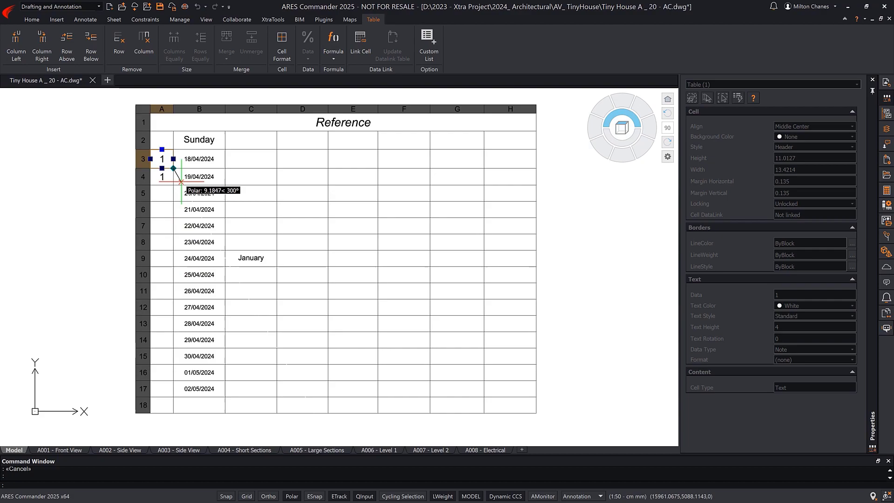
key("Escape")
left_click(162, 177)
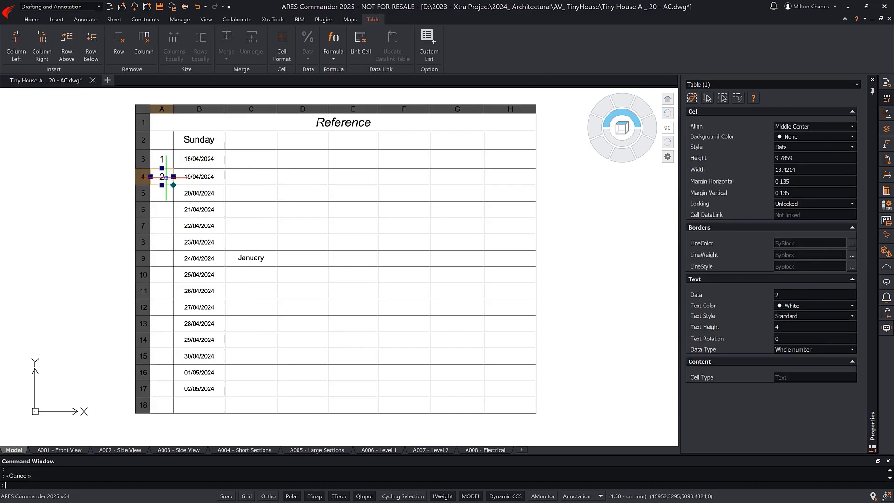
left_click(173, 184)
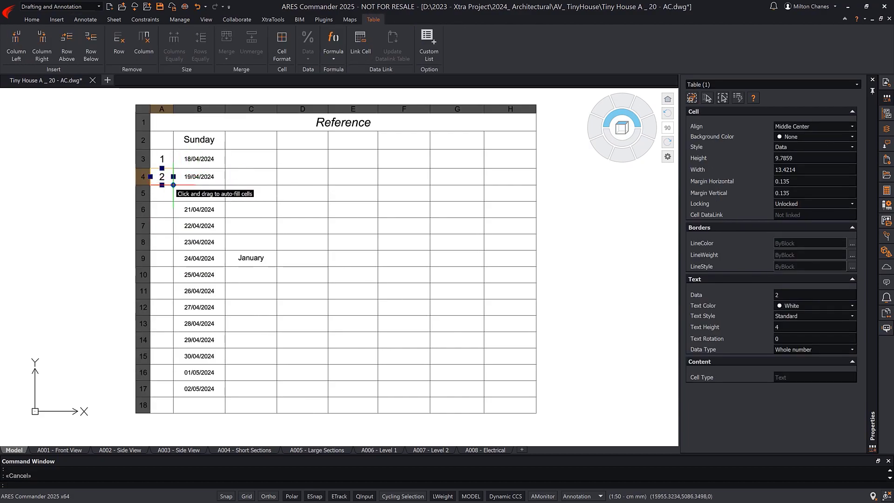
left_click(169, 391)
key("Escape")
Extend the weekdays from Sunday across the header row through Saturday
left_click(192, 139)
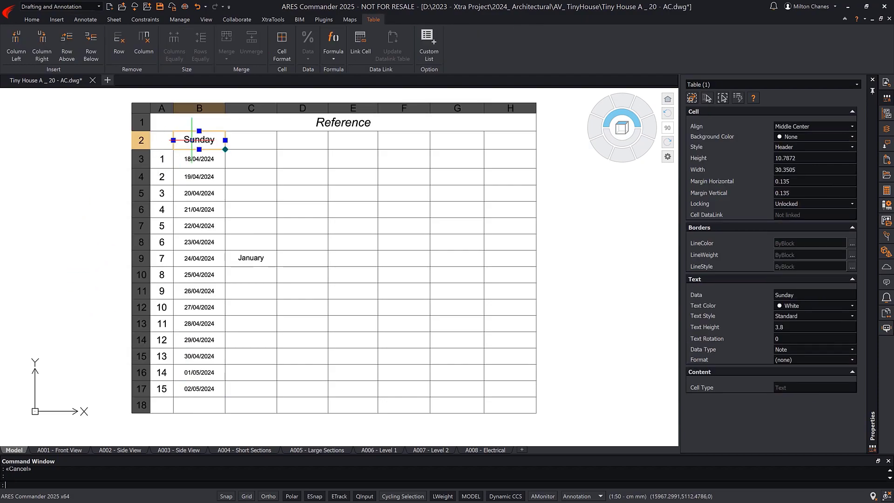
left_click(226, 150)
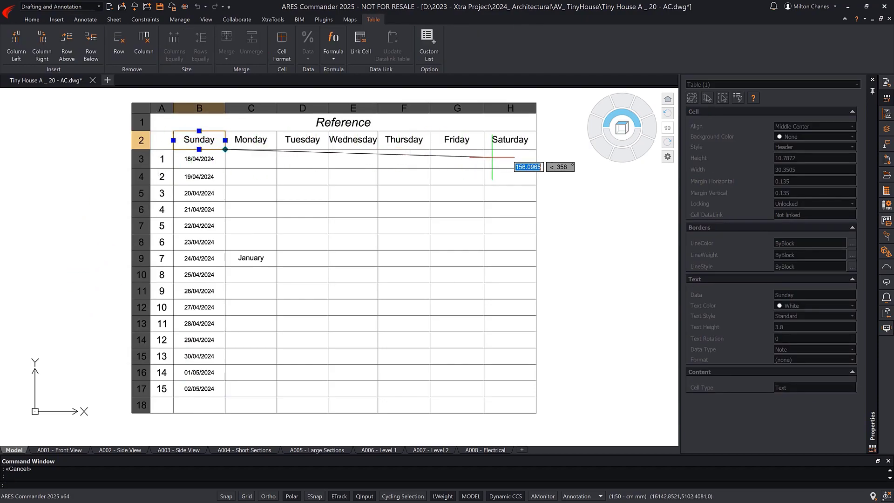
left_click(497, 159)
key("Escape")
Fill Thursday through Monday down below the Wednesday cell
left_click(349, 142)
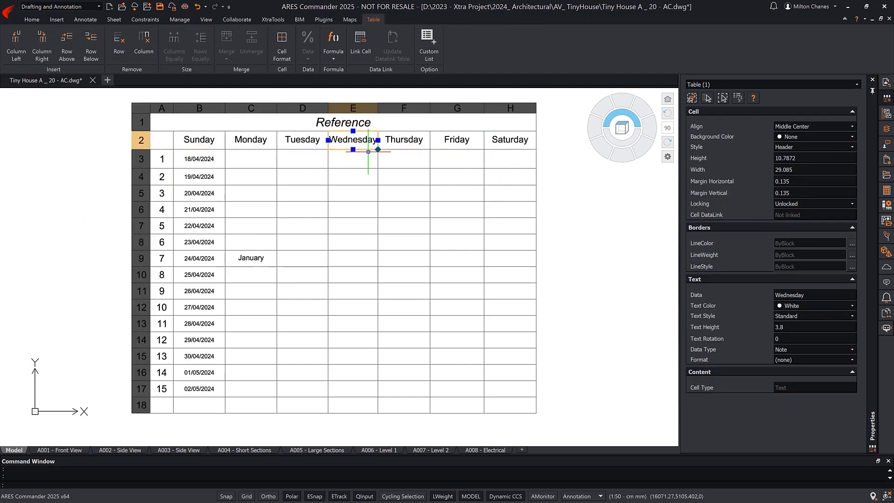
left_click_drag(378, 150, 366, 234)
key("Escape")
Fill January through September down column C from the January cell
left_click(268, 259)
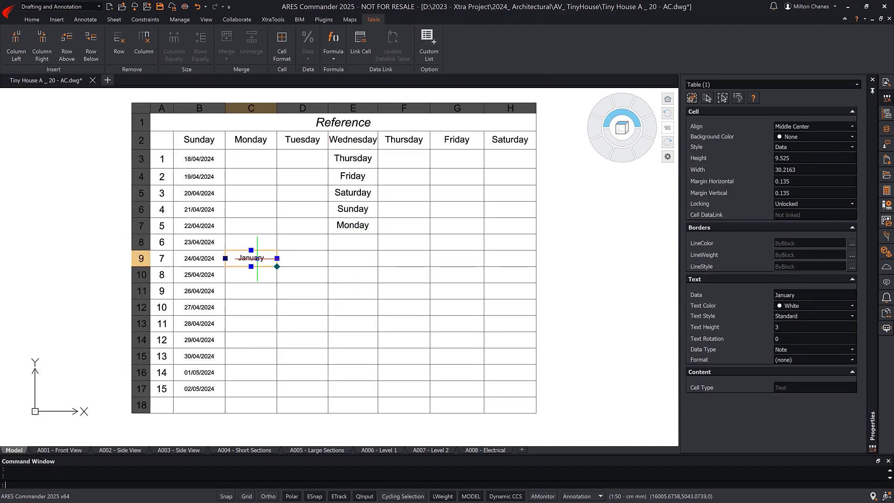
mouse_move(277, 266)
left_mouse_down()
mouse_move(279, 372)
mouse_move(292, 340)
mouse_move(479, 291)
mouse_move(285, 393)
left_mouse_up()
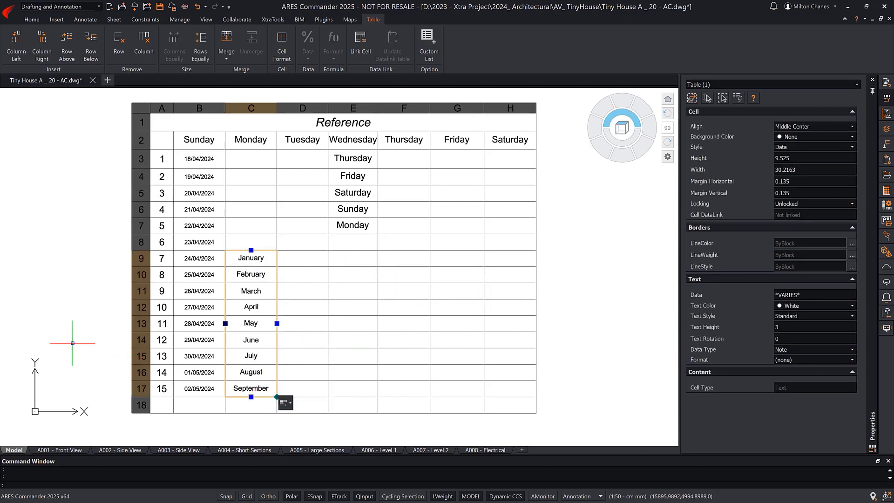
key("Escape")
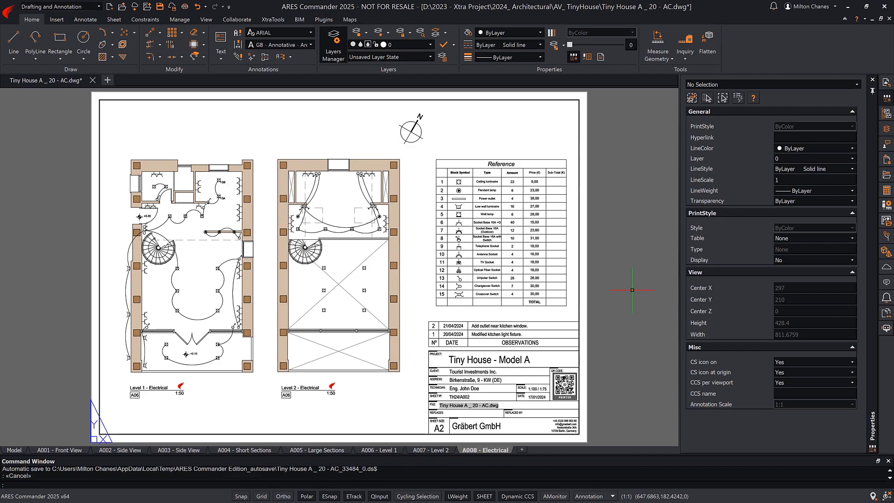
Zoom window (Z, W) around the Reference table's fixture list on the A008 - Electrical sheet
type("z")
key("Return")
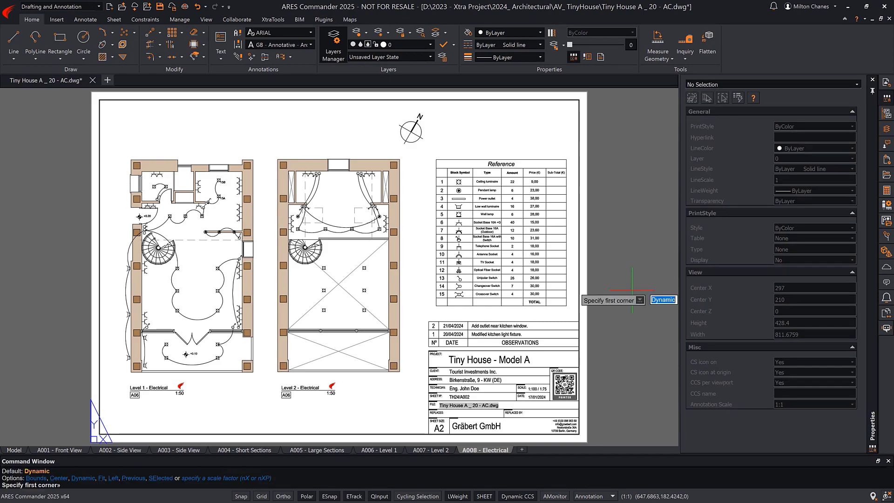
type("w")
key("Return")
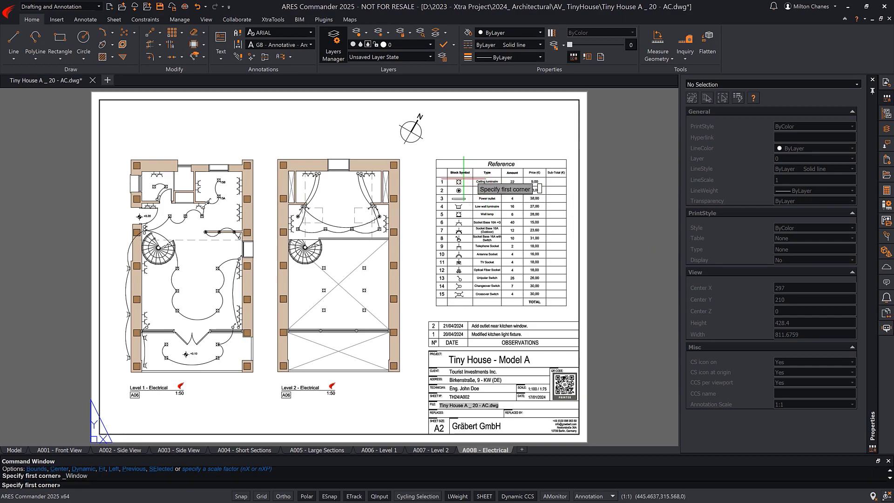
left_click(426, 151)
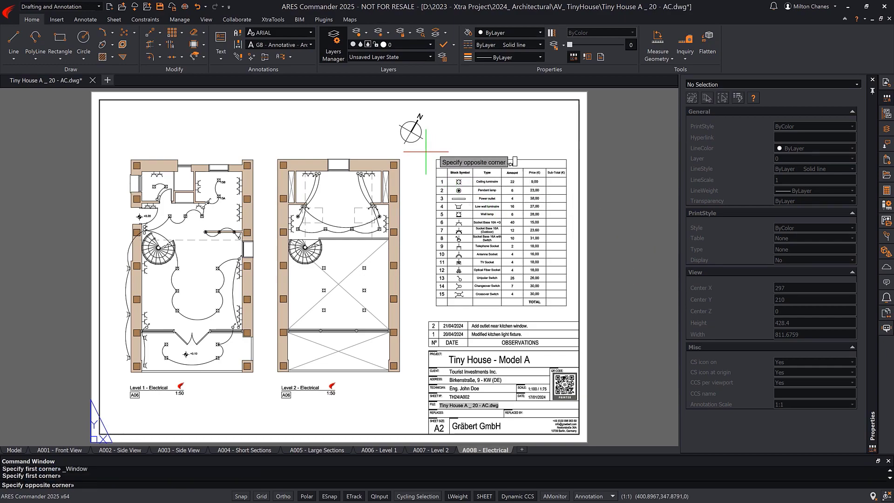
left_click(567, 311)
key("Escape")
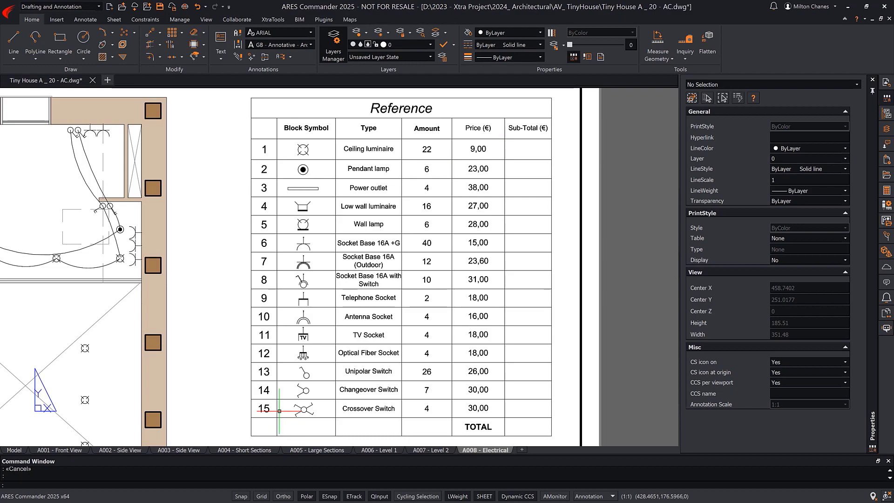
Enter =D3*E3 in the first Sub-Total cell and fill it down all 15 rows
double_click(529, 149)
type("=D3*E")
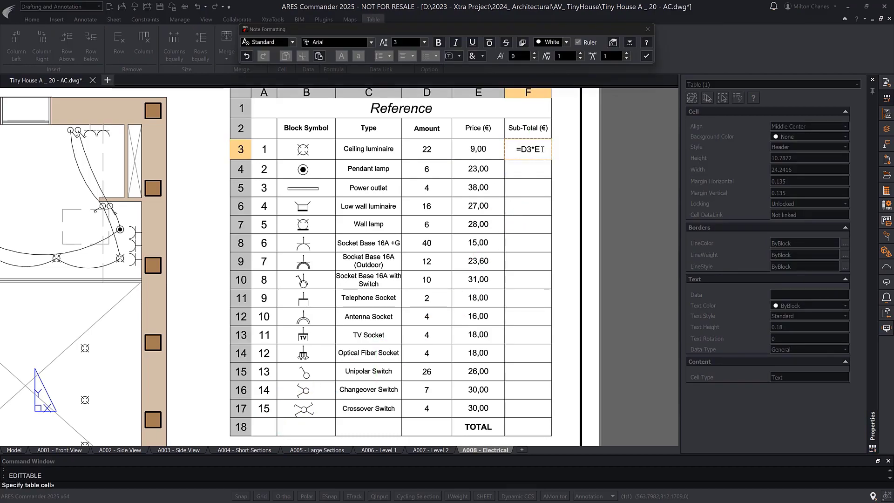
type("3")
key("Return")
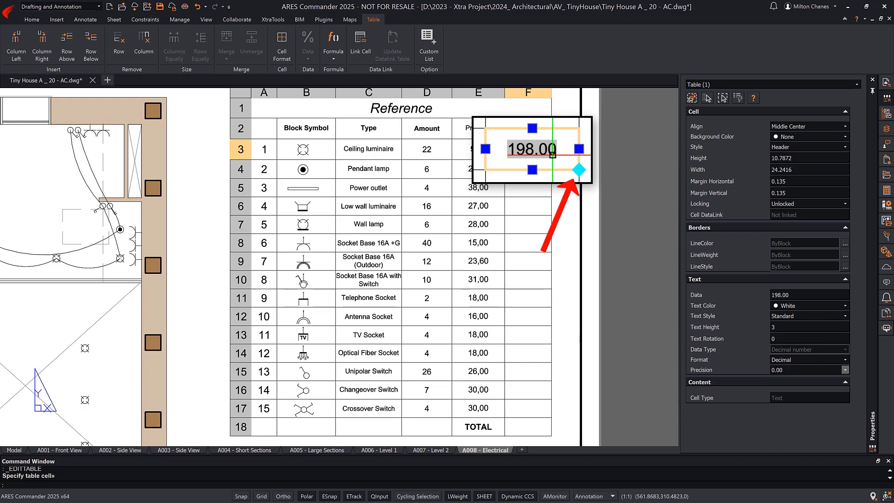
left_click(551, 160)
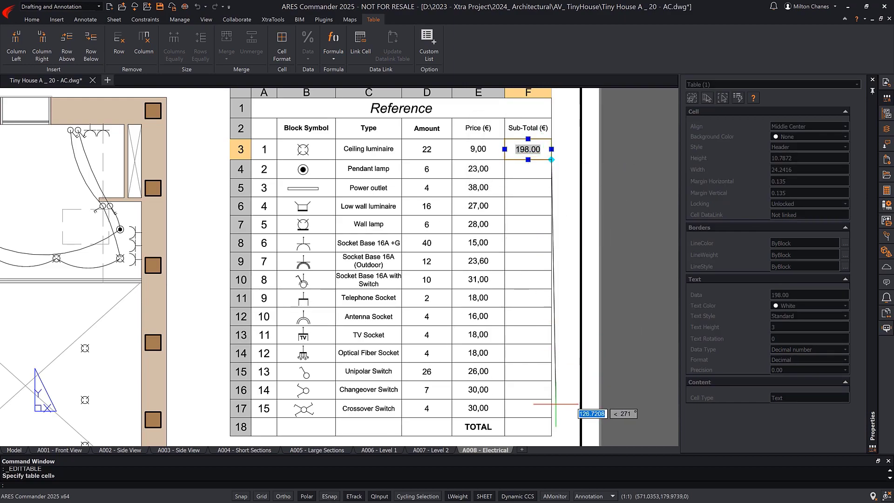
left_click(551, 418)
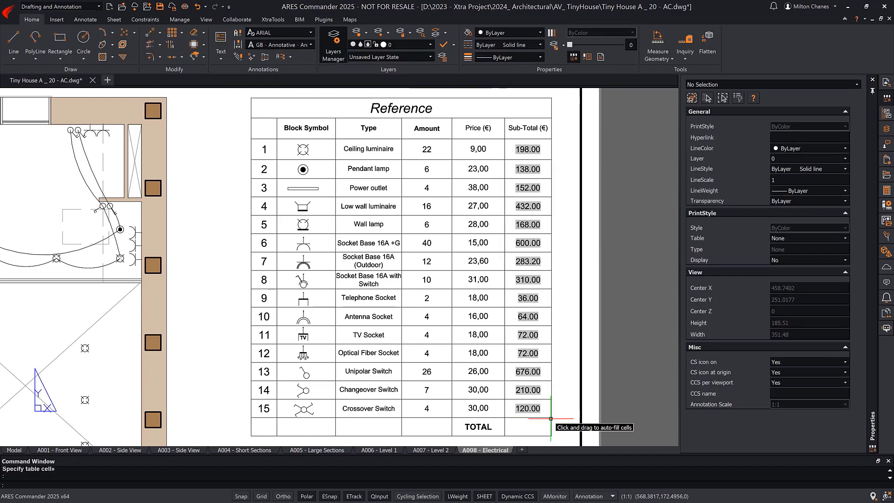
Insert a Sum formula in TOTAL cell F18 covering F3 through F17
left_click(538, 424)
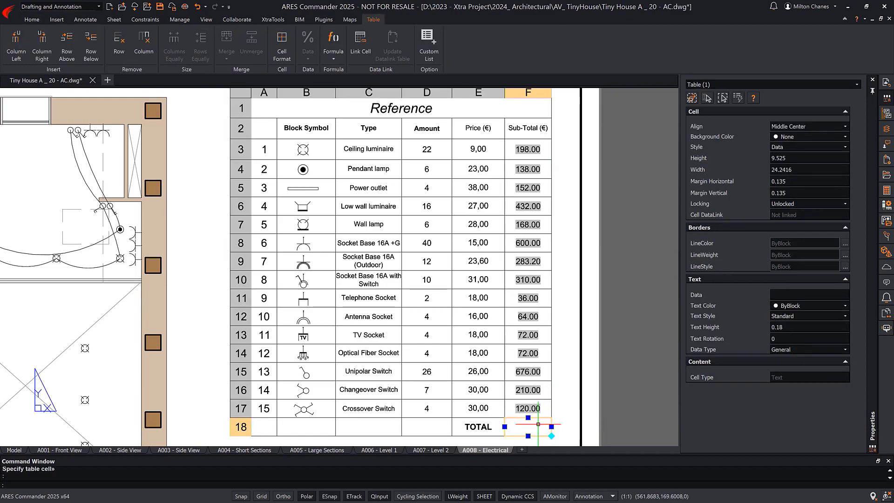
left_click(340, 53)
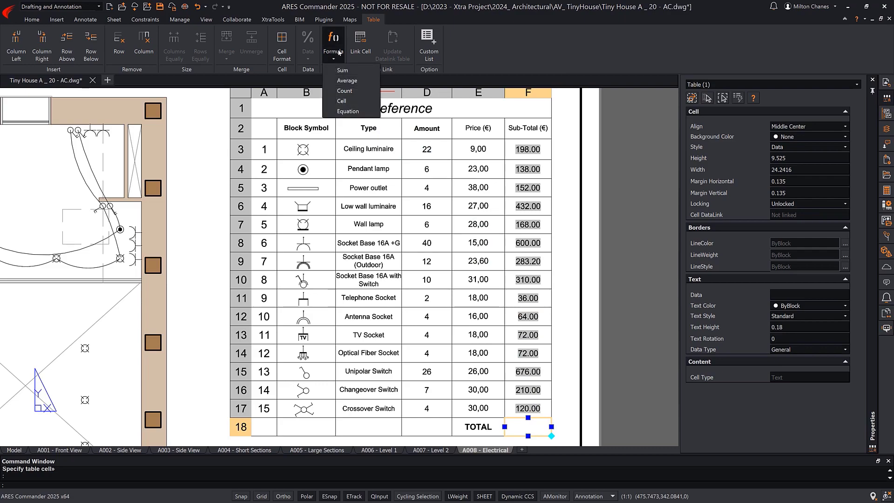
left_click(343, 70)
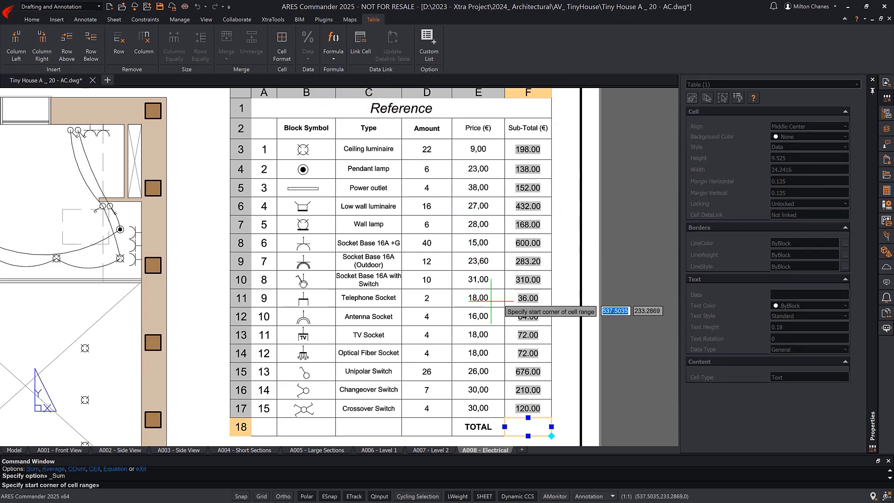
left_click(548, 410)
left_click(528, 150)
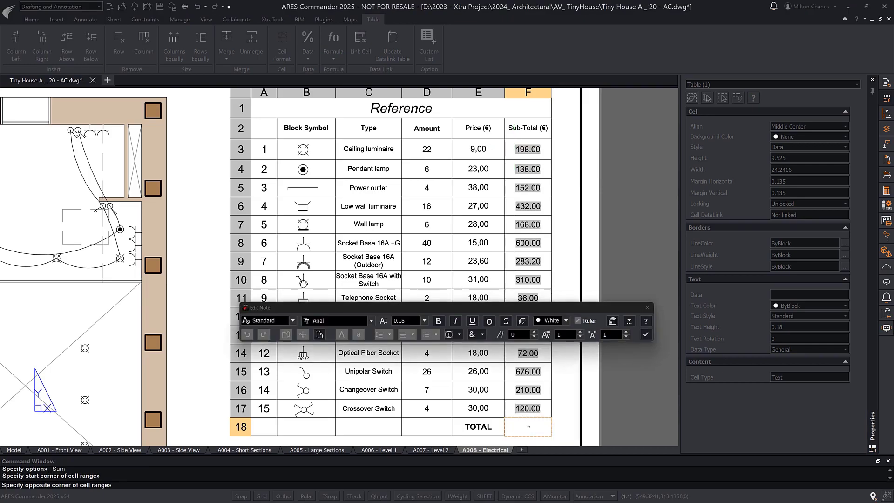
key("Escape")
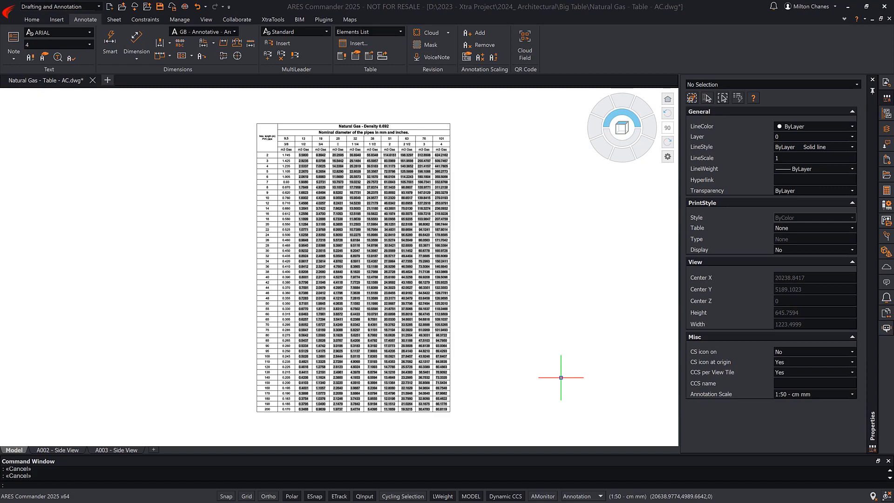
Select the Natural Gas table and pull its bottom grip up to break it into parts
left_click(483, 313)
left_click(443, 333)
middle_click_drag(461, 325, 295, 323)
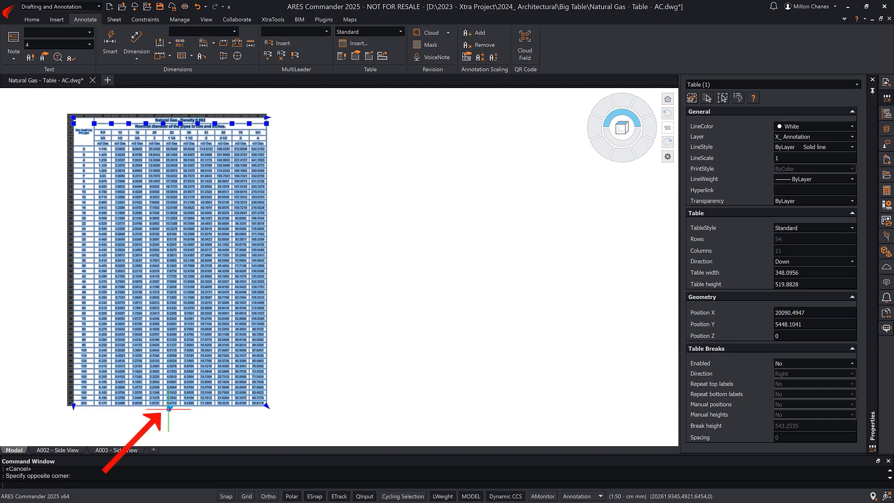
left_click(169, 409)
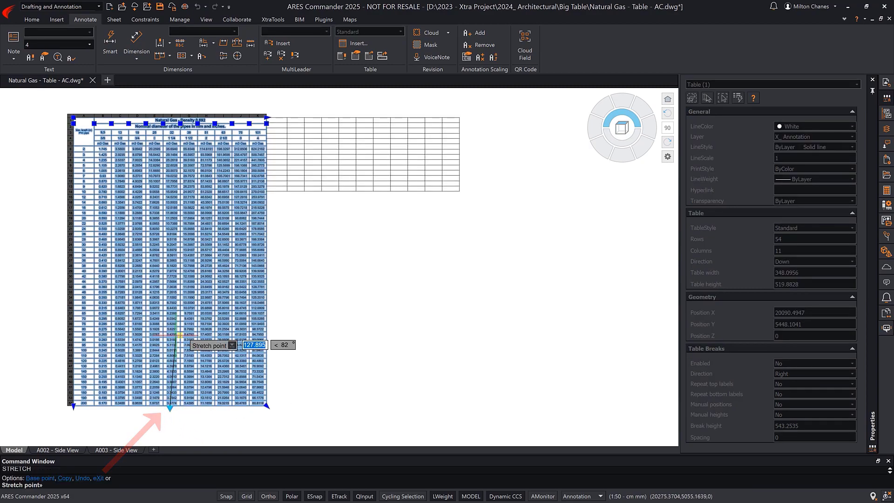
left_click(177, 316)
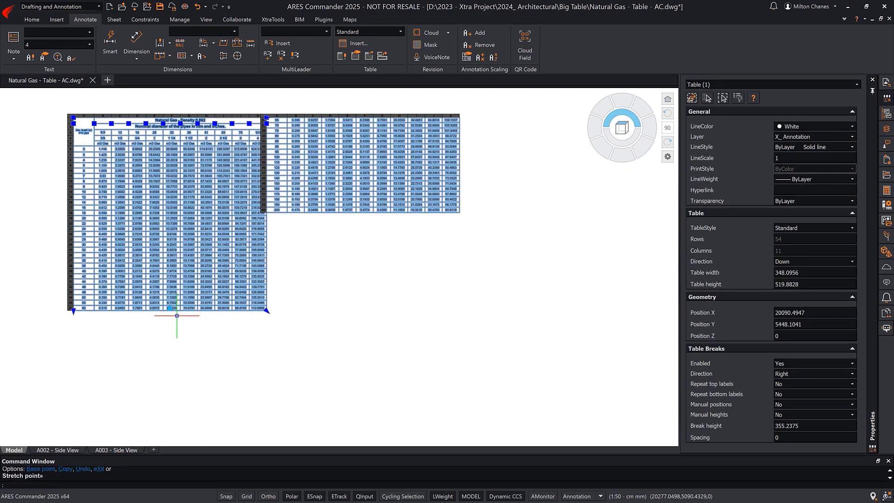
Set table break spacing 35, break height 250, and repeat top labels to Yes
left_click(777, 437)
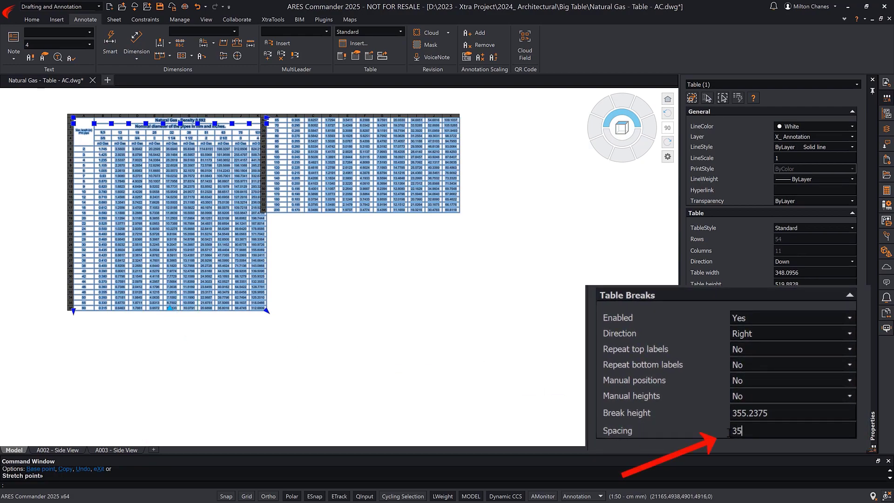
key("Return")
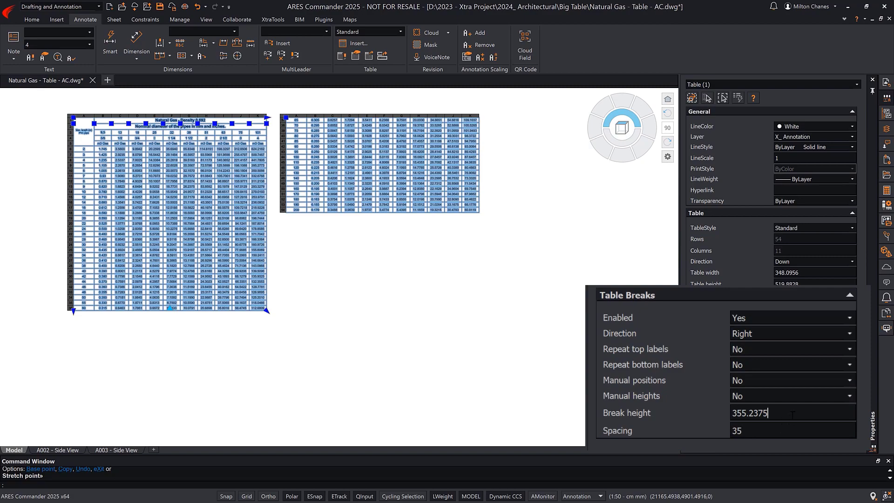
type("250")
key("Return")
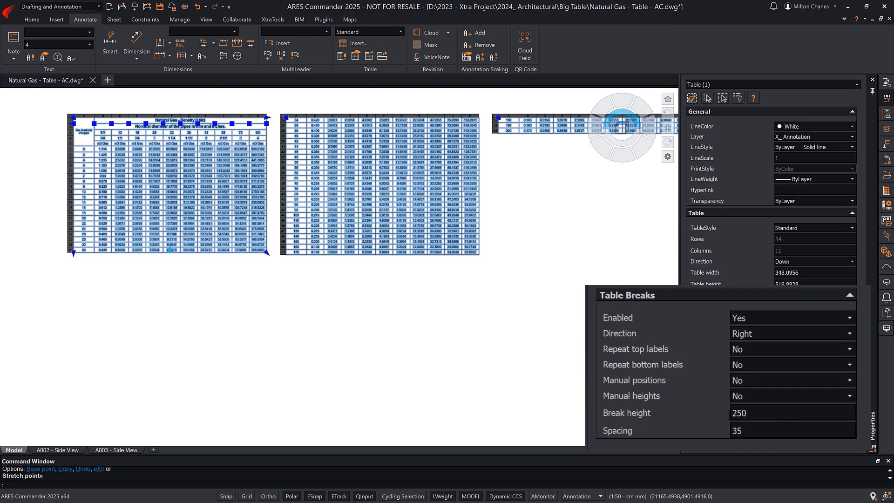
left_click(795, 350)
left_click(772, 371)
key("Escape")
middle_click(545, 397)
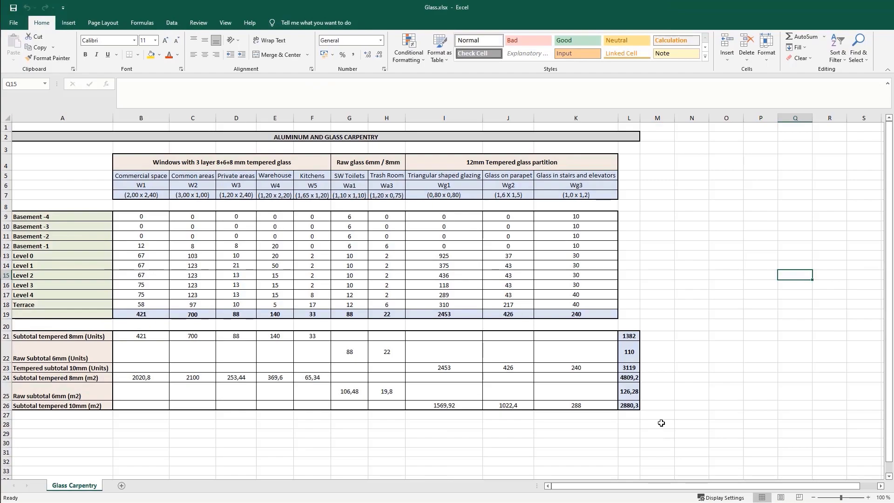
Select range A1:M28 on the Glass Carpentry sheet and copy it
left_click(661, 423)
left_click(60, 127, "shift")
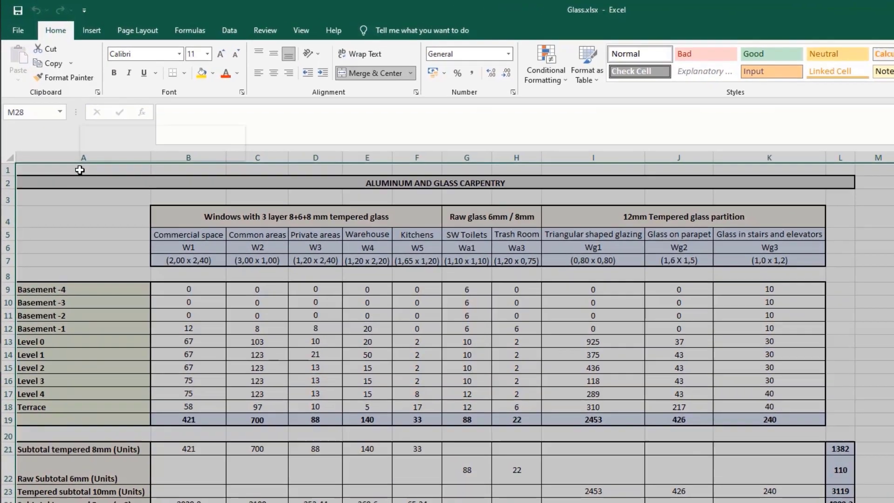
right_click(59, 127)
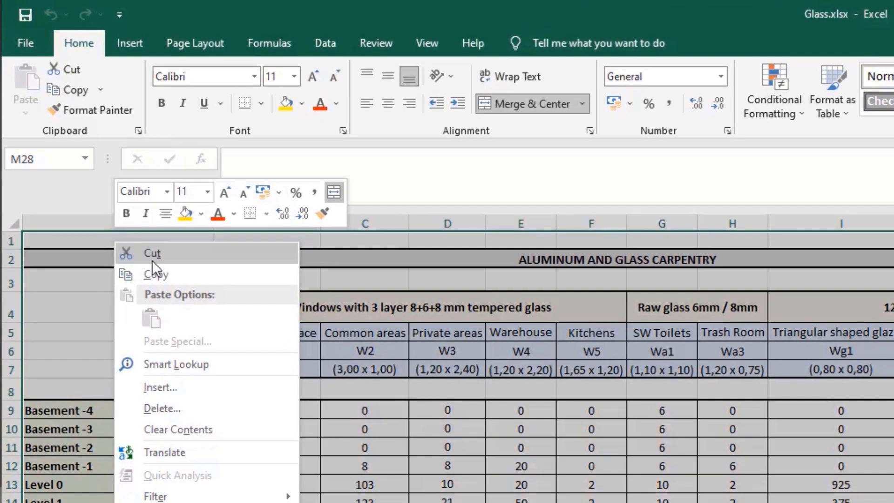
left_click(211, 276)
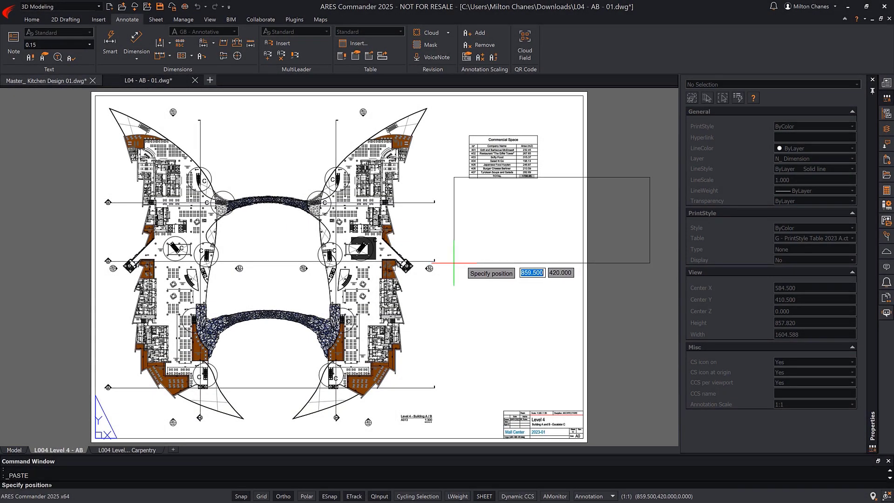
Place the pasted glass carpentry table below the Commercial Space table, setting its position and width
left_click(452, 229)
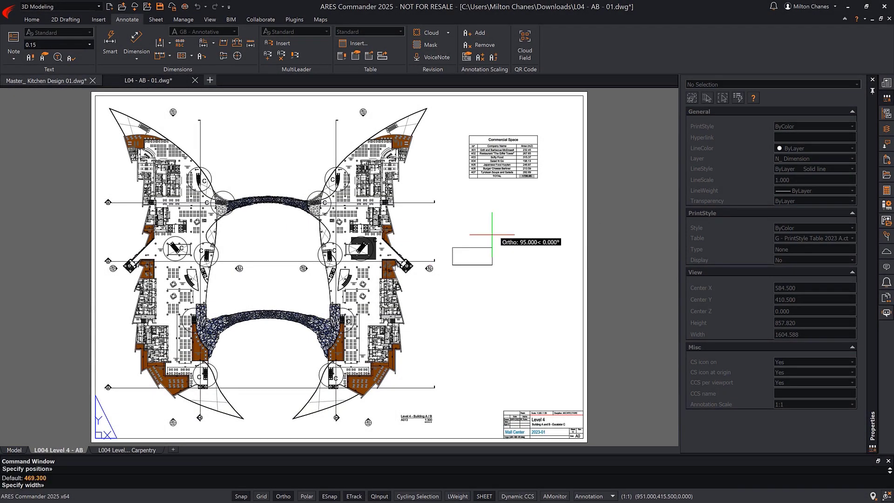
left_click(544, 199)
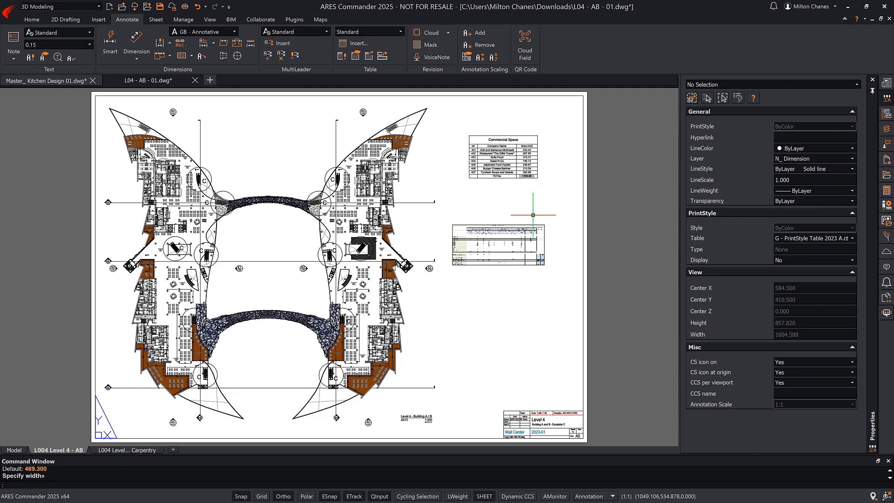
scroll(516, 252, "up", 5)
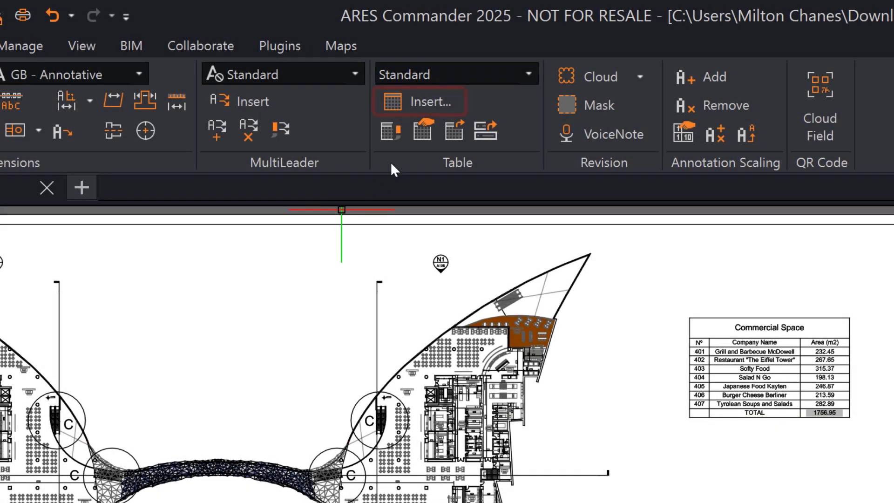
Start a data-linked table through a new link, MC DataLink, to MallCenter - Carpentry.xlsx's Glass Carpentry sheet
left_click(428, 100)
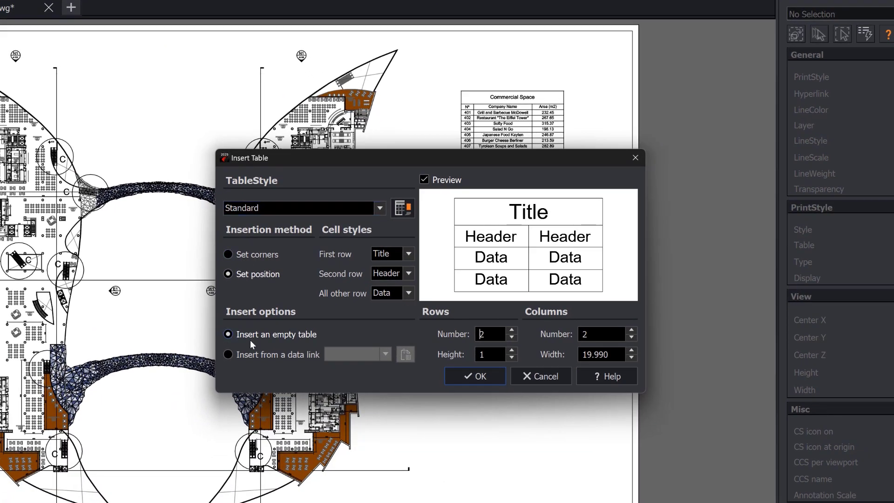
left_click(252, 355)
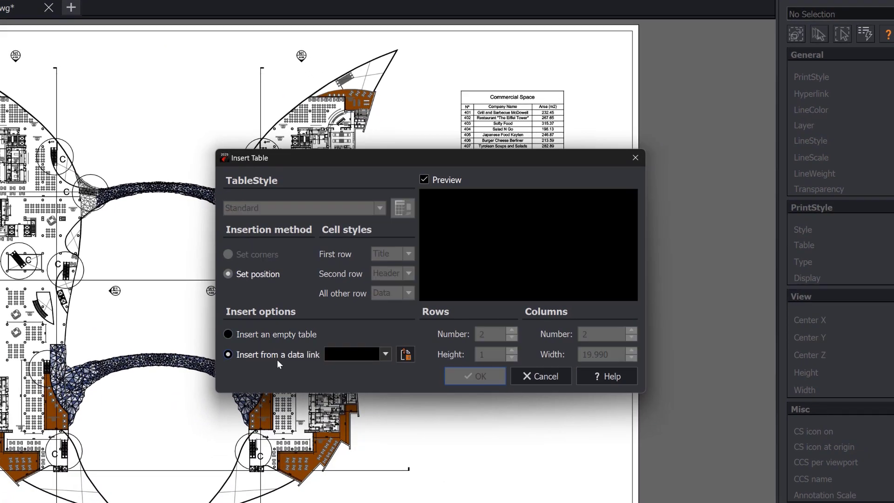
left_click(405, 355)
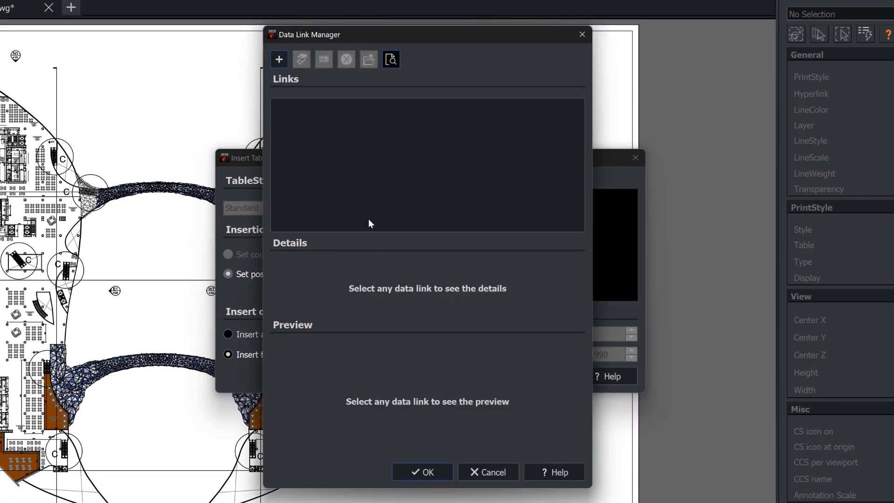
left_click(276, 63)
type("M")
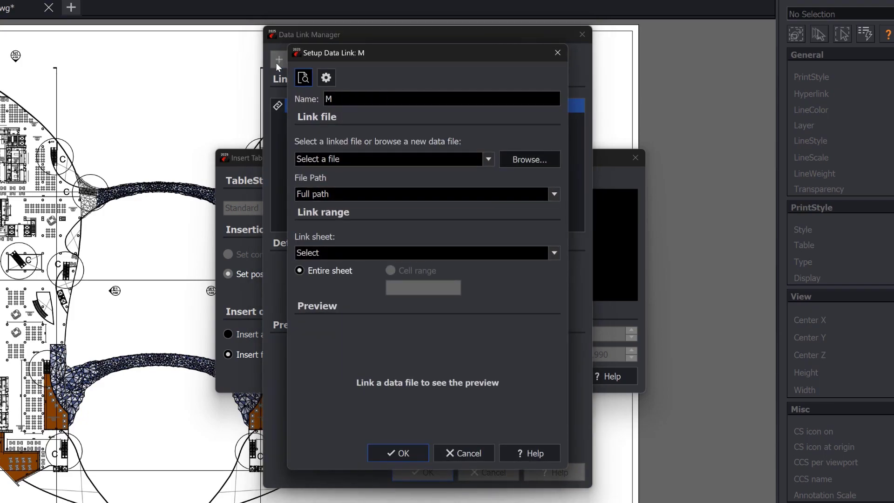
type("C DataLink")
left_click(527, 160)
left_click(361, 170)
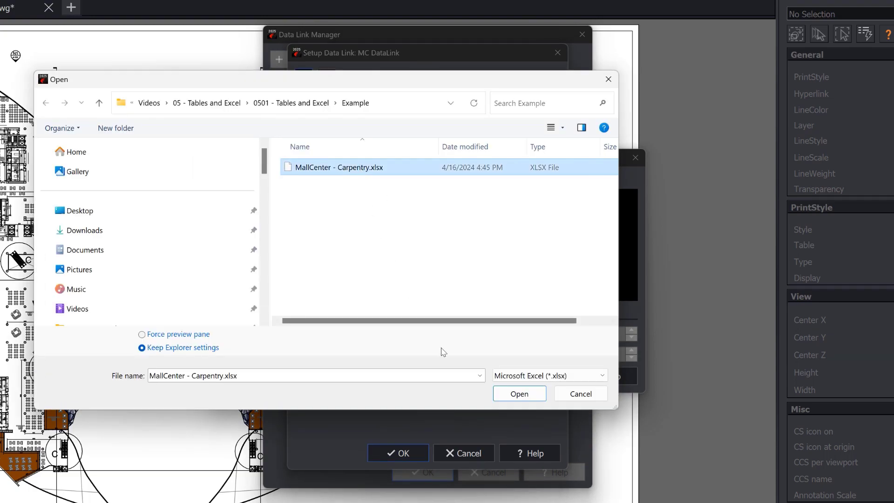
left_click(512, 394)
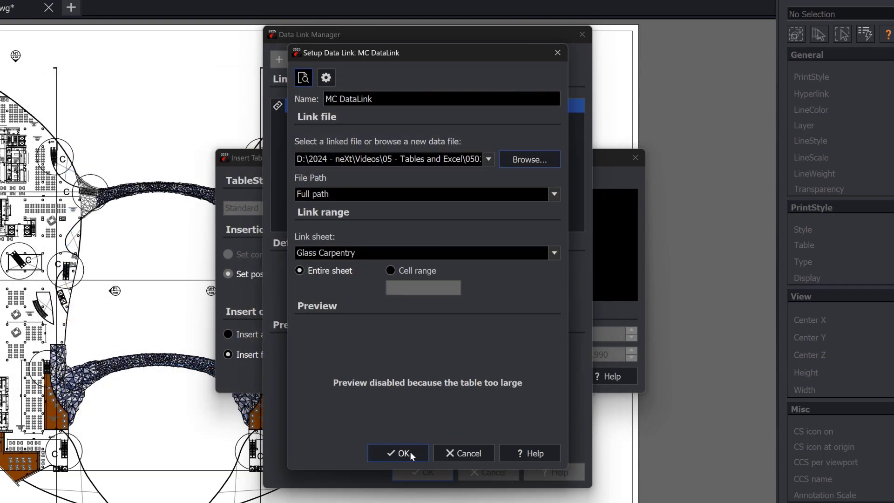
left_click(409, 452)
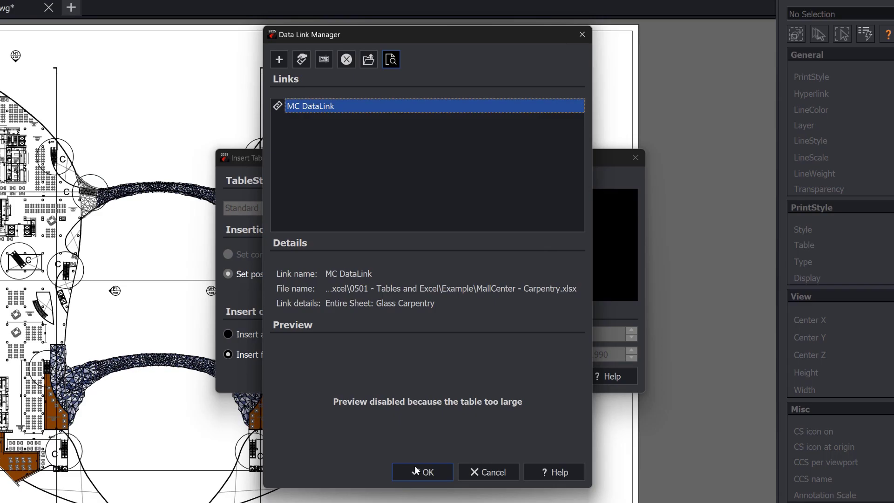
left_click(421, 475)
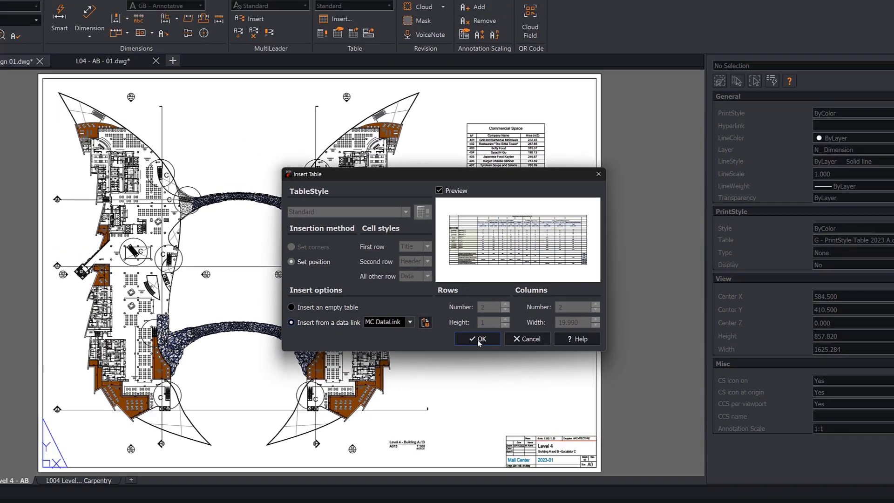
Place the linked Glass Carpentry table beside the Level 4 floor plan and scale it by 0.7 from its corner
left_click(471, 374)
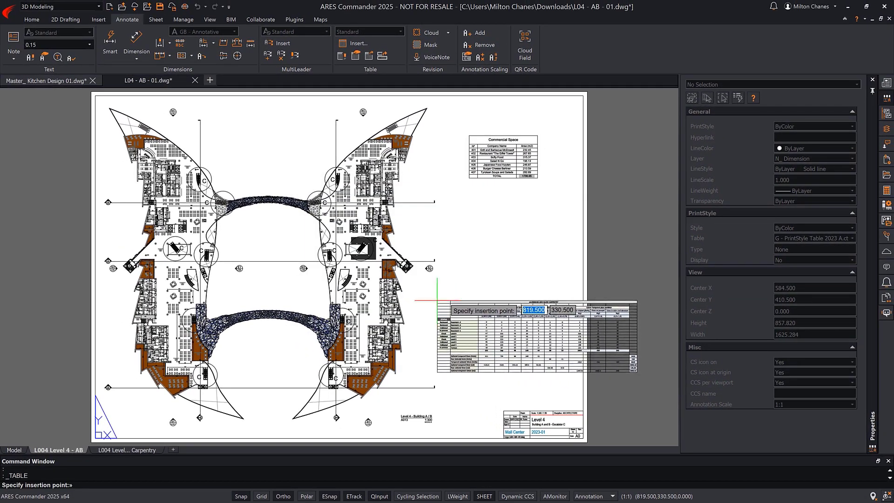
left_click(426, 295)
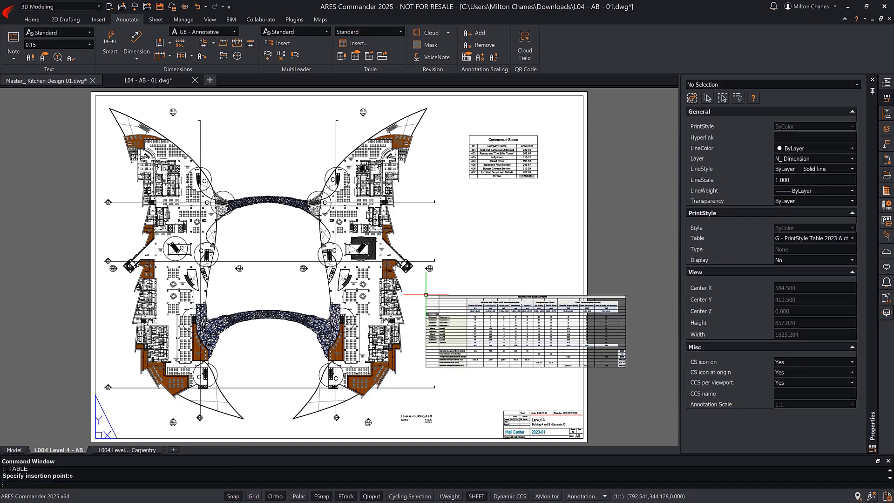
type("m")
key("Return")
left_click(426, 295)
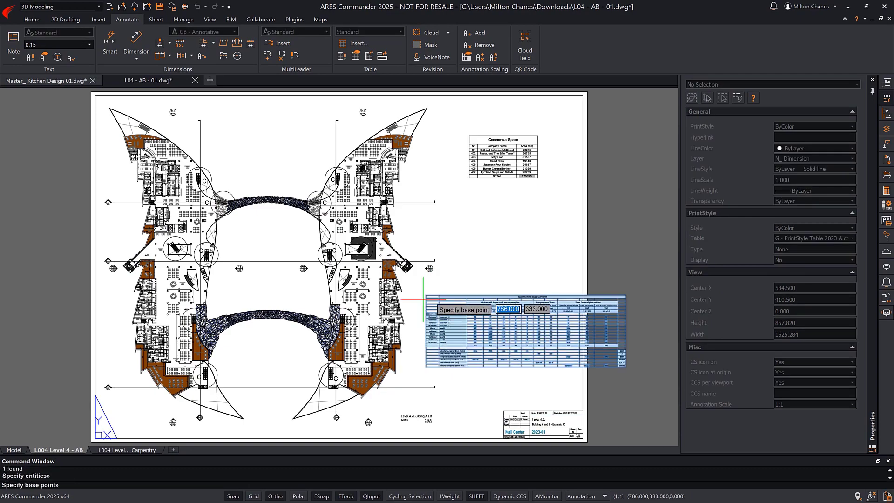
key("Return")
left_click(426, 295)
type(".7")
key("Return")
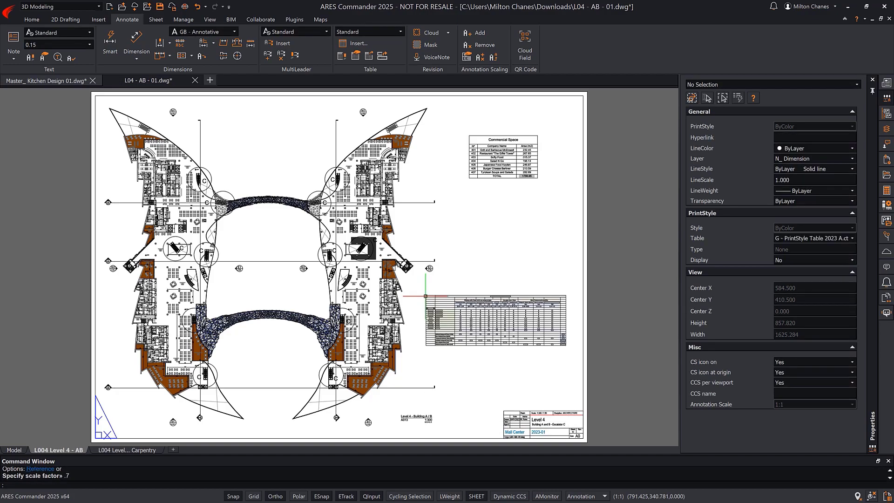
key("ctrl+z")
key("ctrl+z")
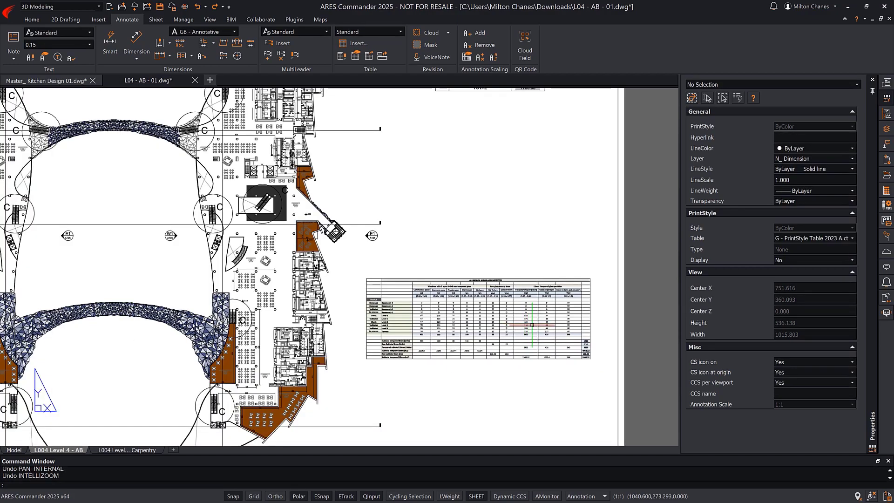